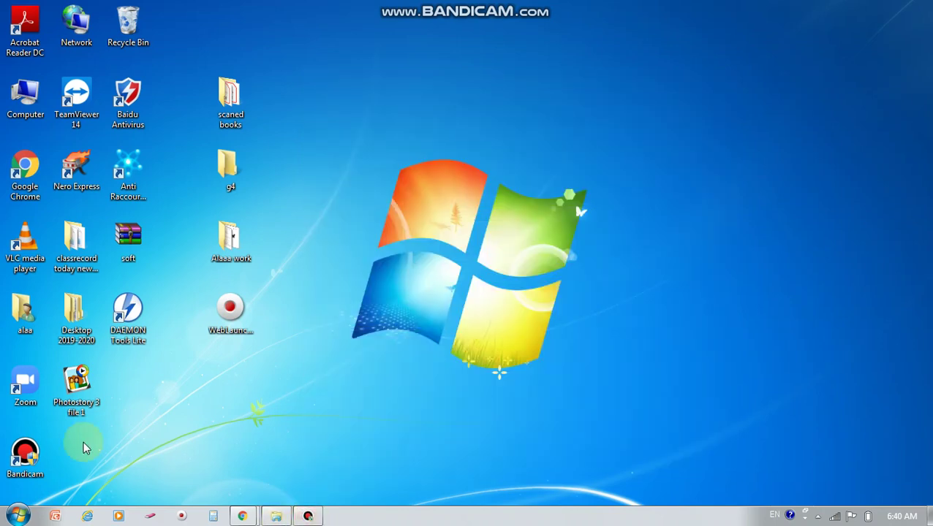
Open the recent document "Insects file 1" in Microsoft Office Word 2007.
click(17, 516)
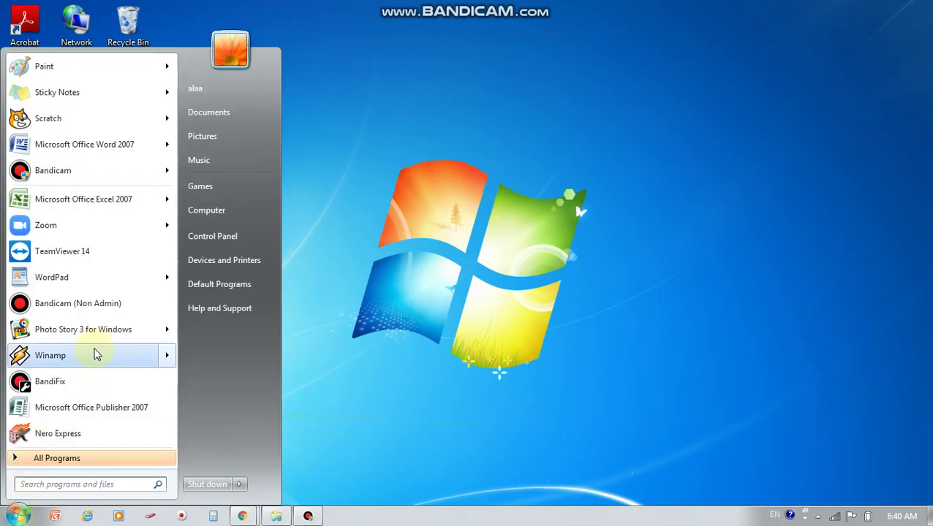
mouse_move(128, 158)
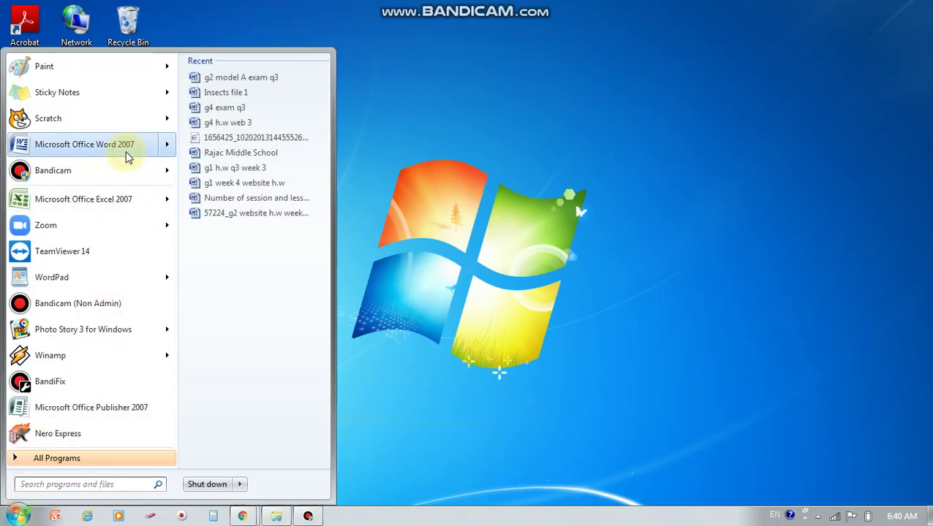
click(217, 93)
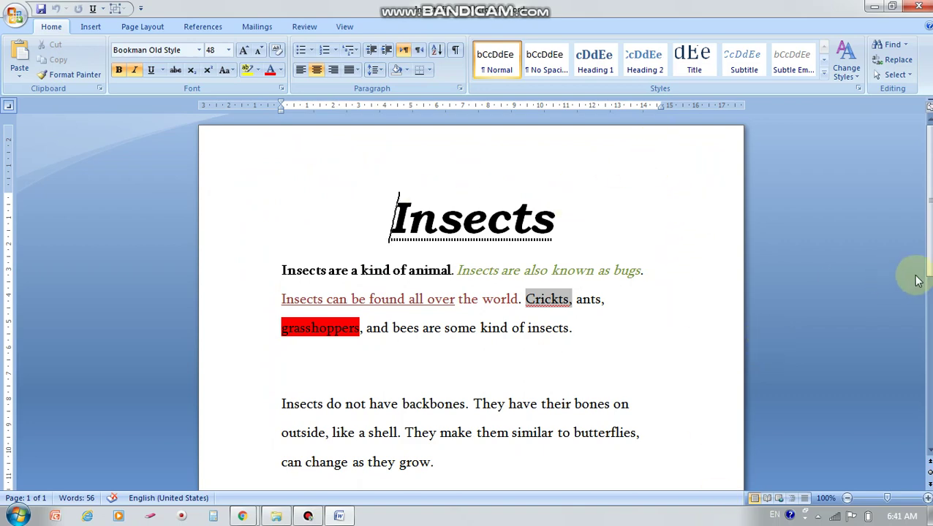
mouse_move(928, 249)
mouse_down()
mouse_move(928, 336)
mouse_move(930, 249)
mouse_up()
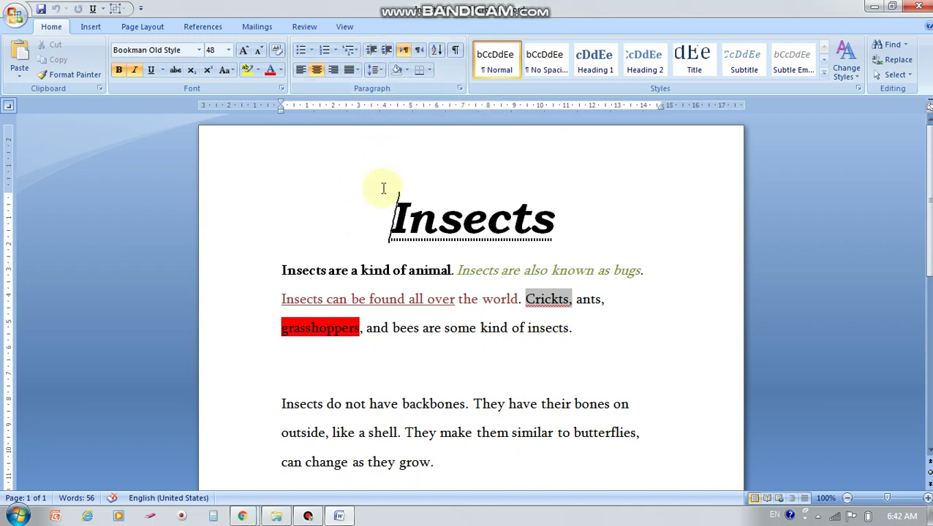
Increase the first body paragraph's indent by one level and decrease it again by one level.
click(282, 271)
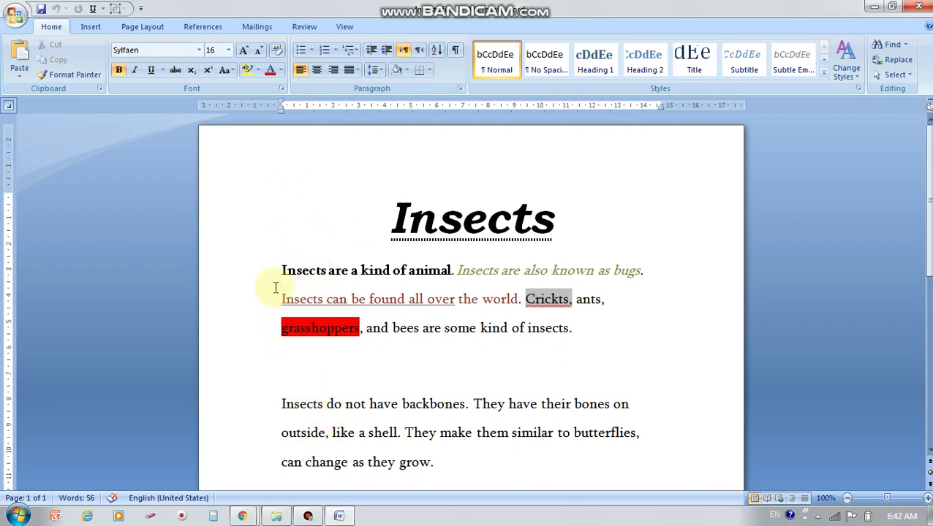
click(385, 53)
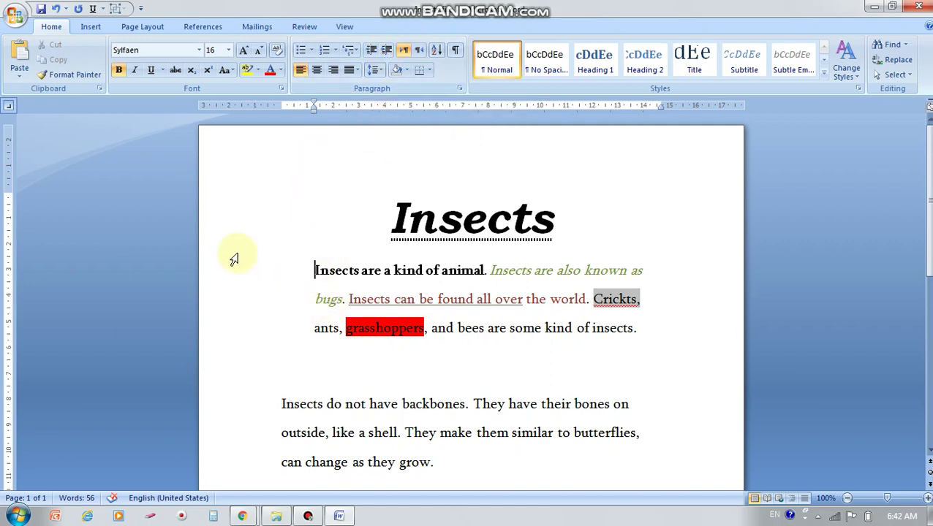
click(370, 57)
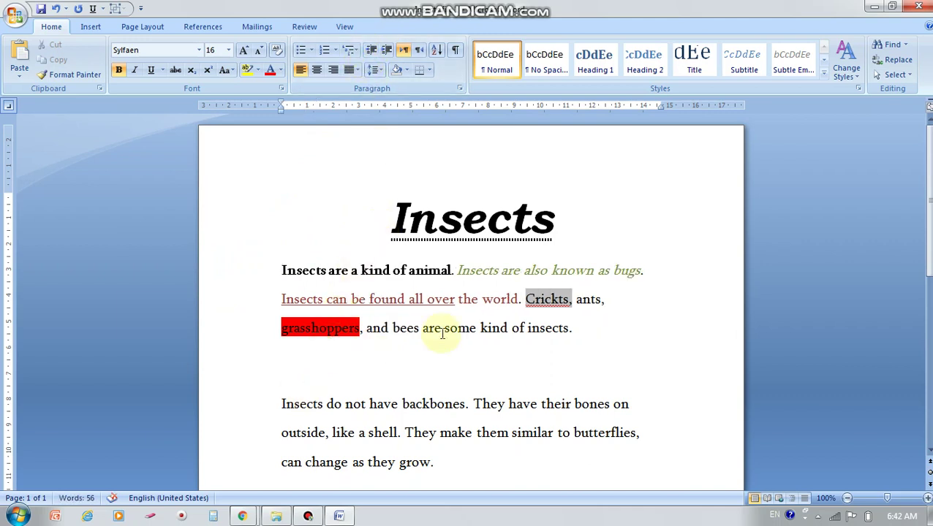
Increase the indent of the "Insects do not have backbones" paragraph by two levels, and reduce it by one level.
scroll(929, 106, down, 1)
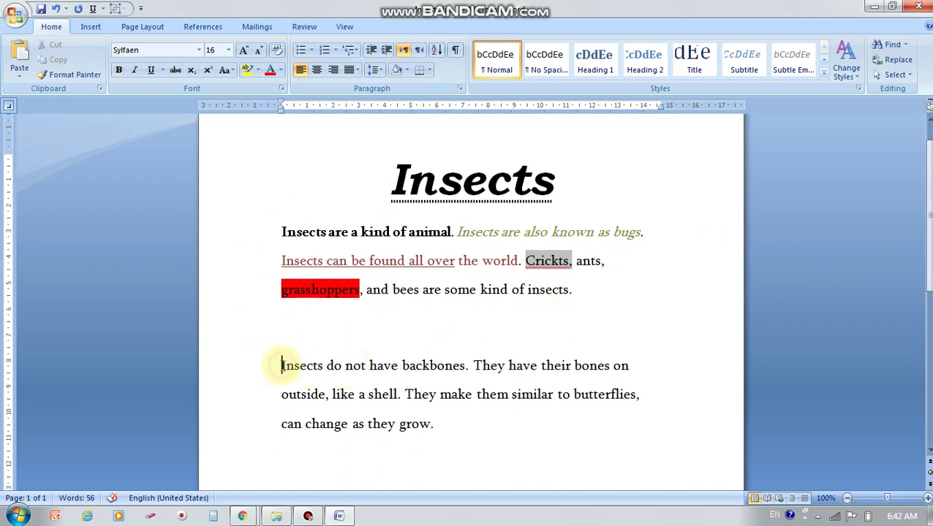
click(387, 53)
click(387, 53)
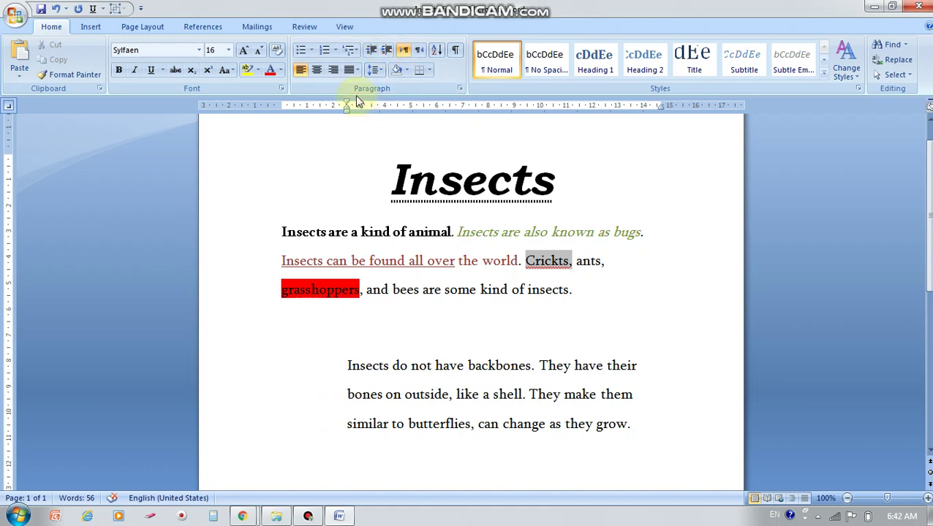
click(371, 52)
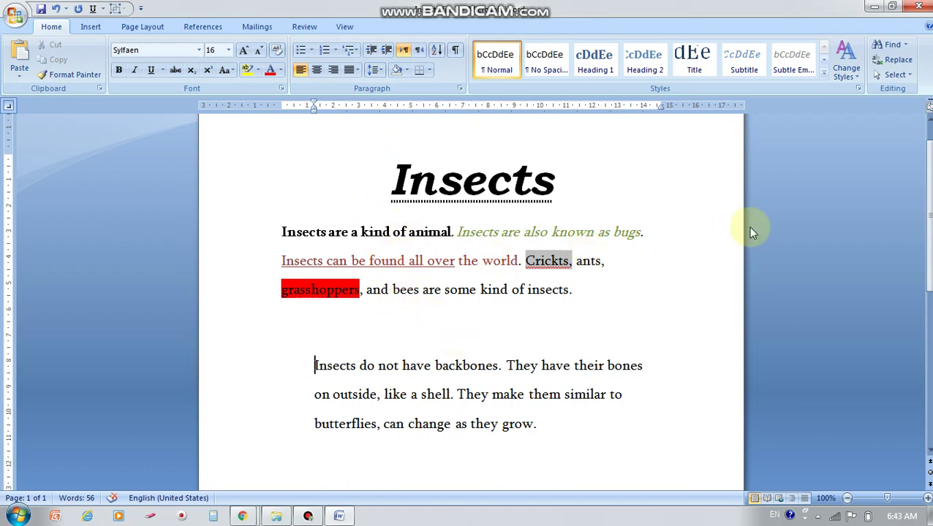
Select the whole first sentence, "Insects are a kind of animal.", including its period.
scroll(927, 239, down, 1)
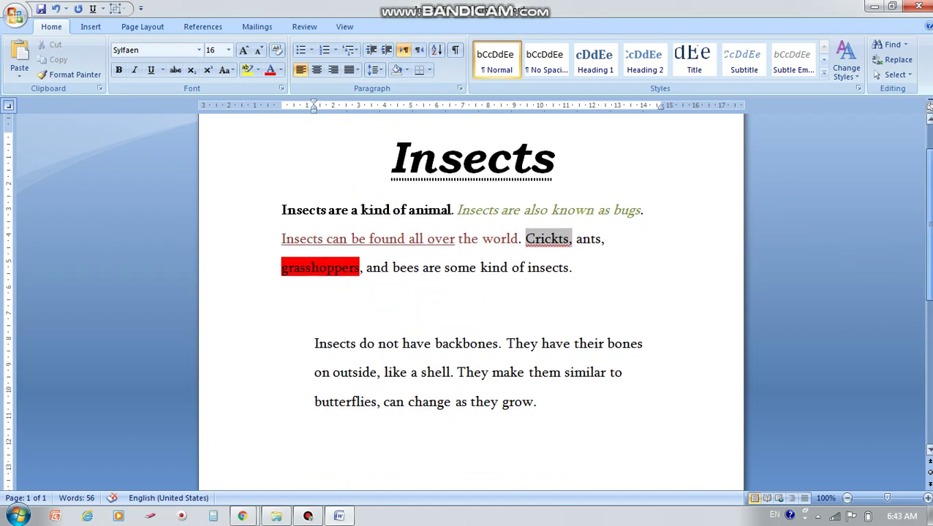
scroll(927, 239, down, 1)
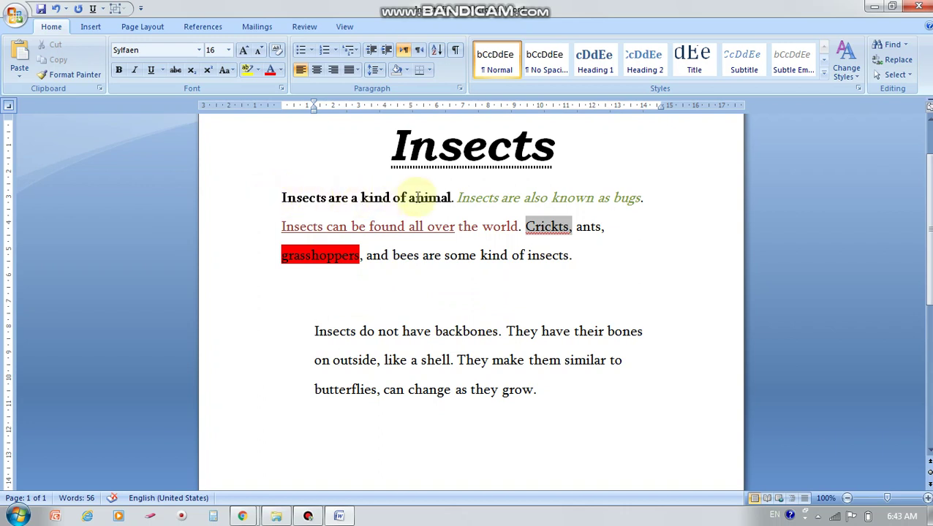
click(331, 459)
click(547, 388)
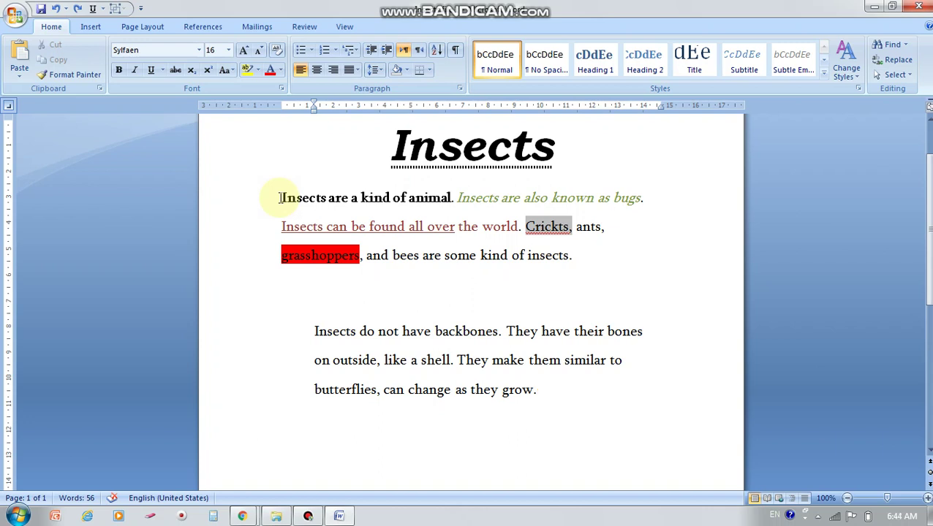
drag(280, 197, 454, 194)
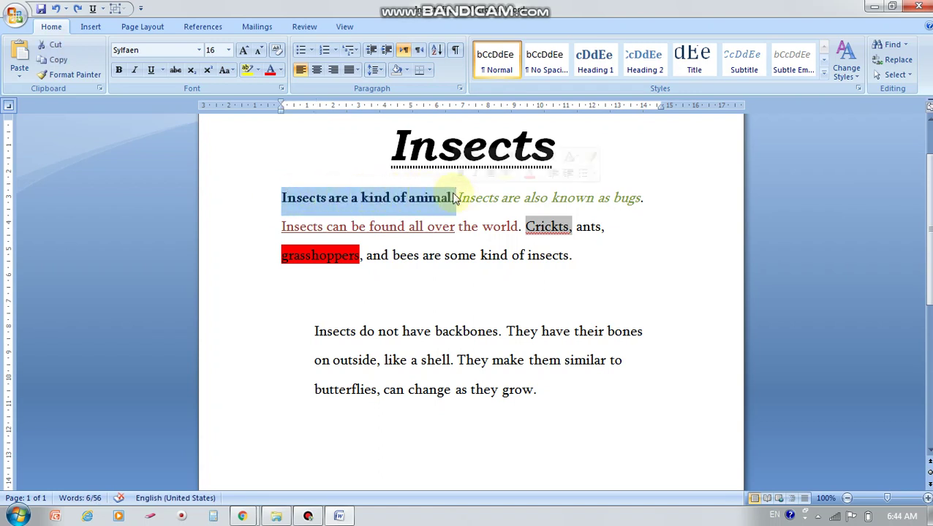
Starting before the first word, select "Insects are a kind of animal" without its period and copy it.
click(283, 199)
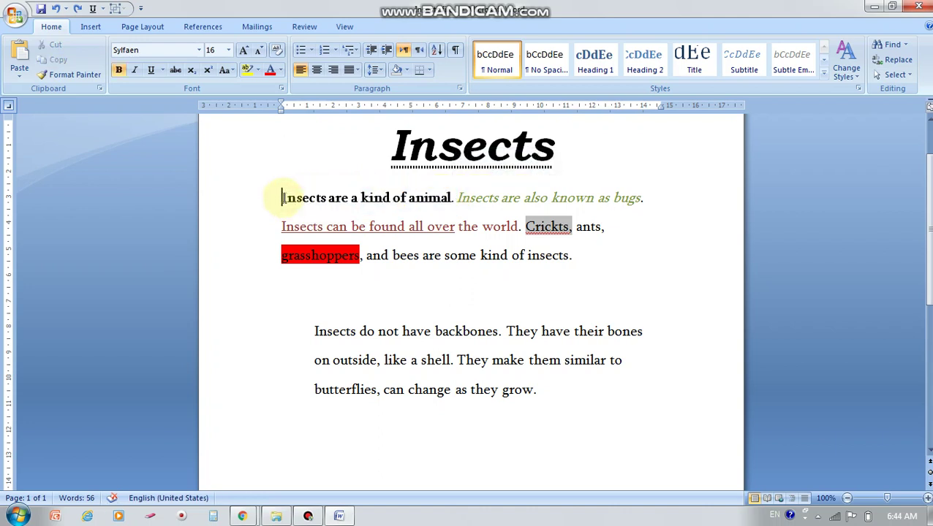
key(shift+Right)
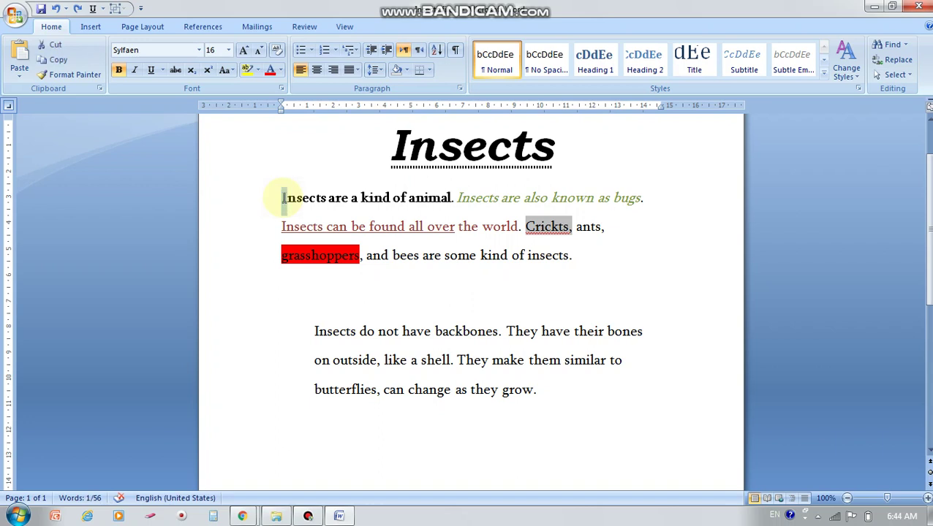
key(shift+Right)
key(shift+Right)
key(shift+Right)
key(shift+Right)
key(shift+Right)
key(shift+Right)
key(shift+Right)
key(shift+Right)
key(shift+Right)
key(shift+Right)
key(shift+Right)
key(shift+Right)
key(shift+Right)
key(shift+Right)
key(shift+Right)
key(shift+Right)
key(shift+Right)
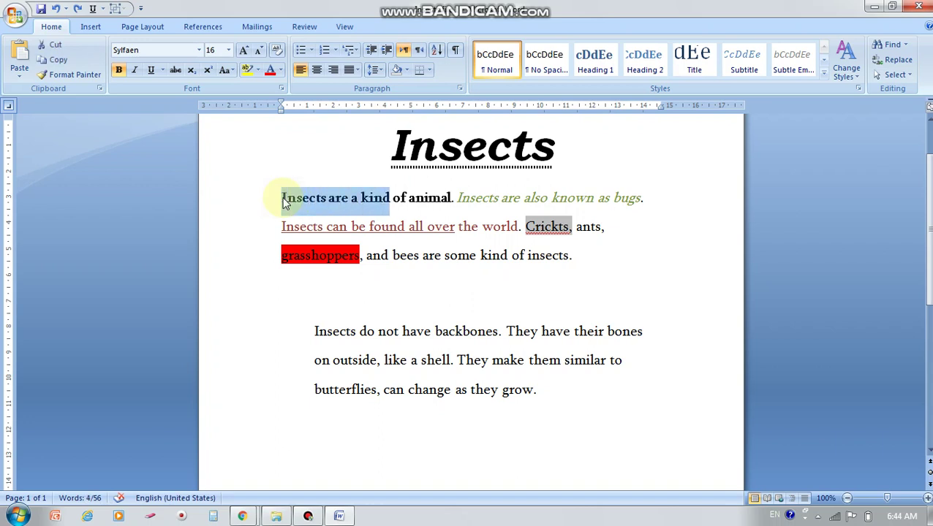
key(shift+Right)
key(shift+Right)
key(shift+Right)
key(shift+Right)
key(shift+Right)
key(shift+Right)
key(shift+Right)
key(shift+Right)
key(shift+Right)
key(shift+Right)
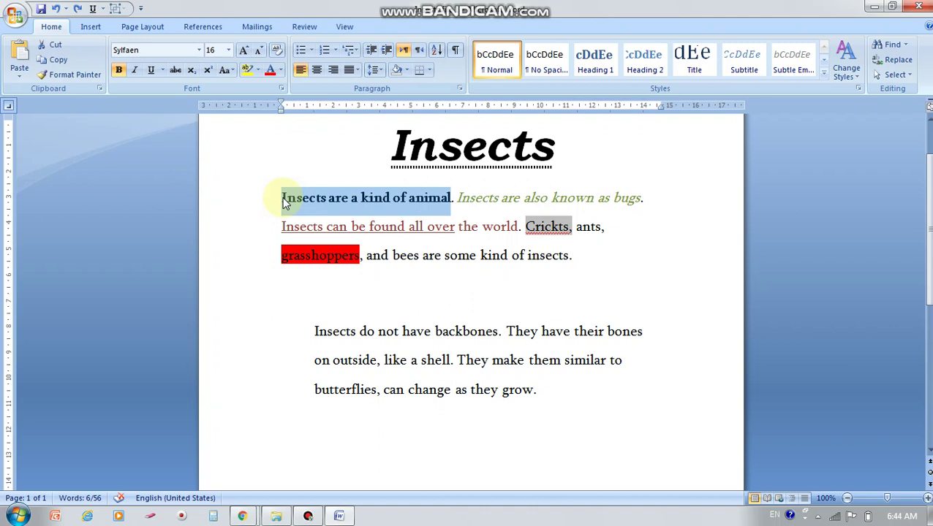
right_click(333, 202)
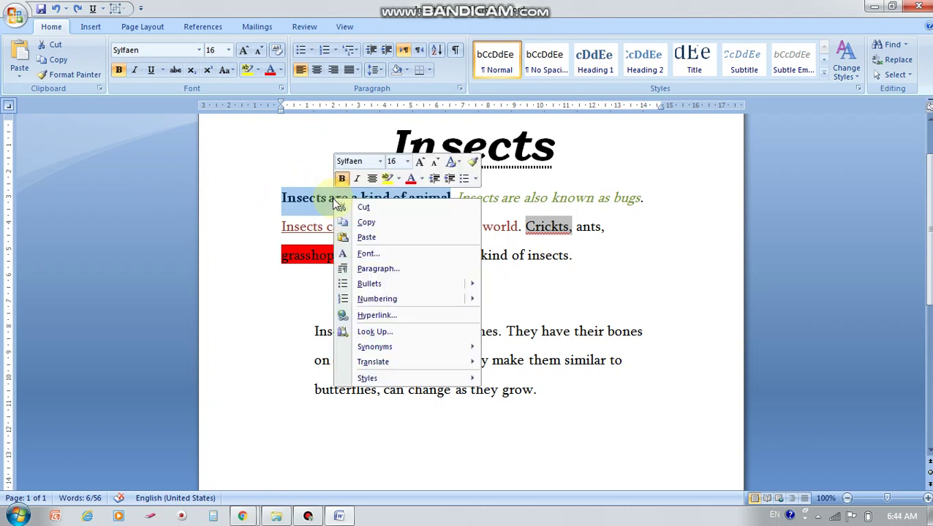
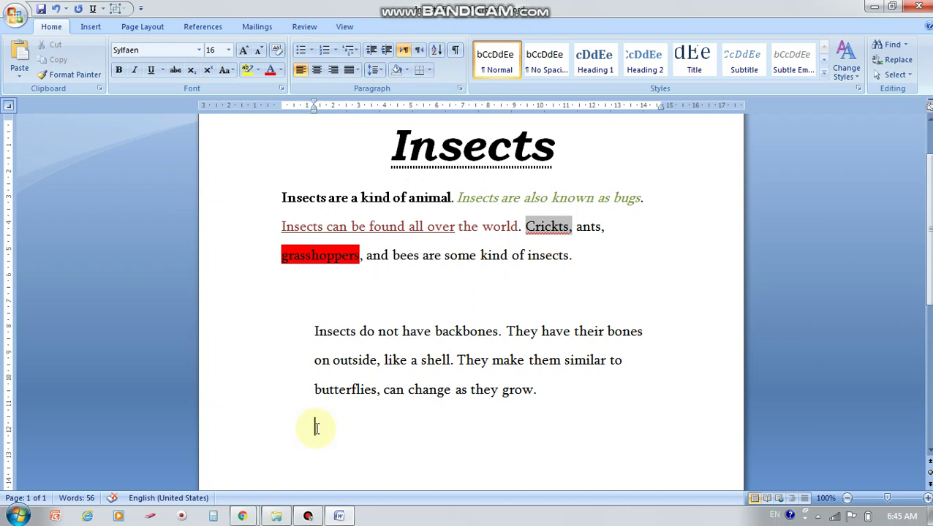
Paste the copied phrase on the empty line below the second paragraph, and undo the paste.
right_click(317, 429)
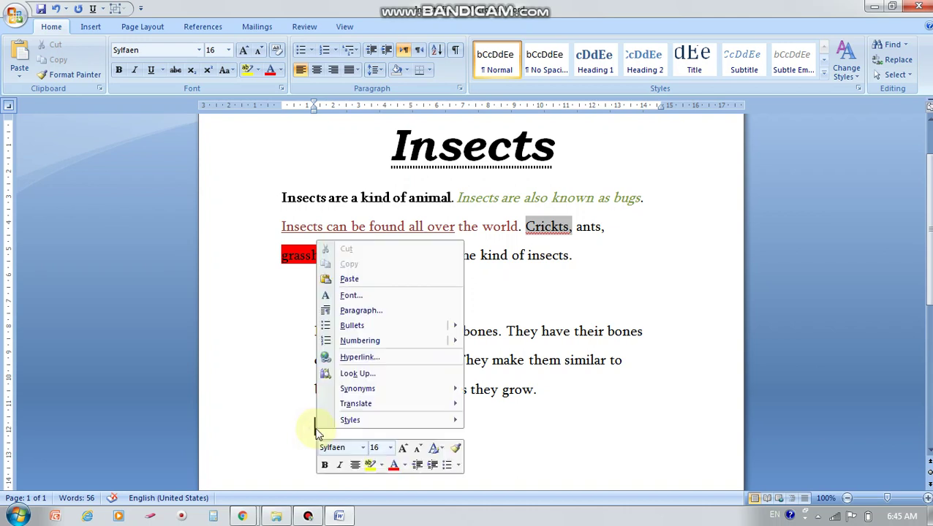
click(361, 279)
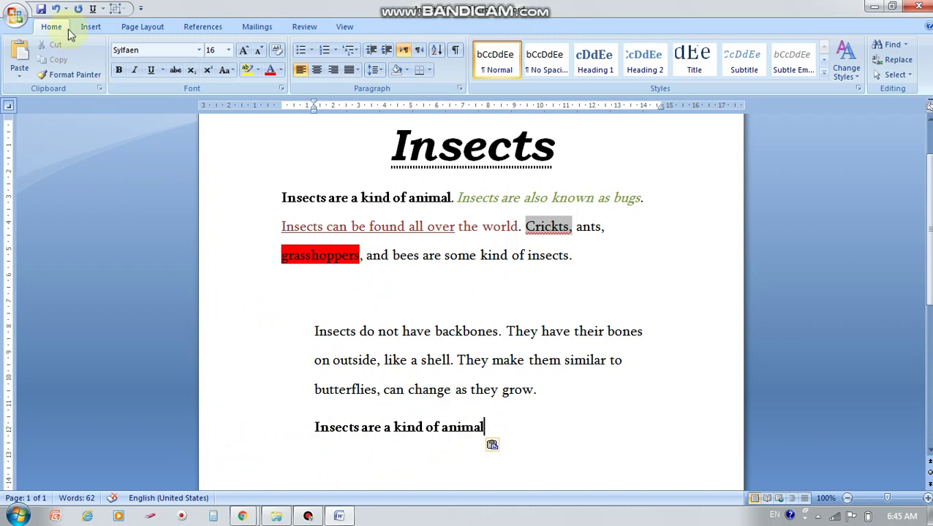
click(56, 8)
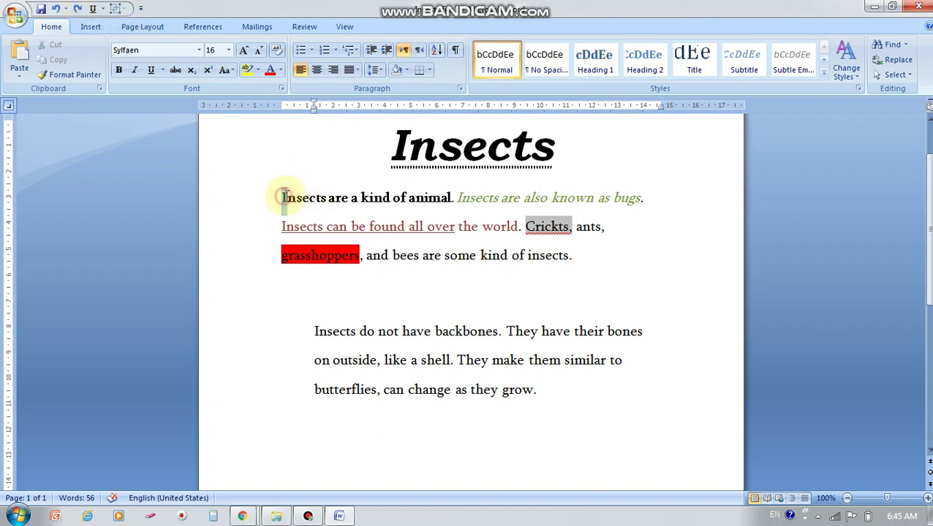
Copy the bold phrase "Insects are a kind of animal" from the first paragraph.
drag(282, 196, 436, 192)
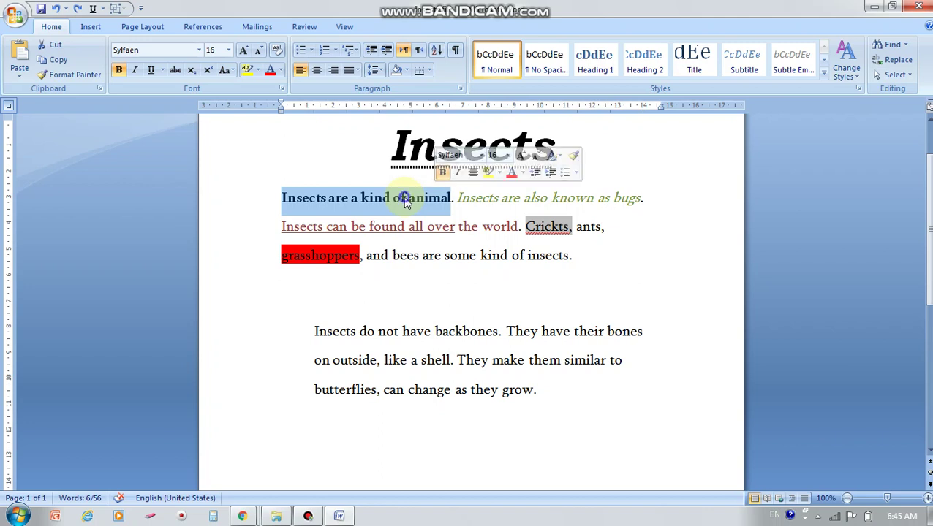
right_click(404, 198)
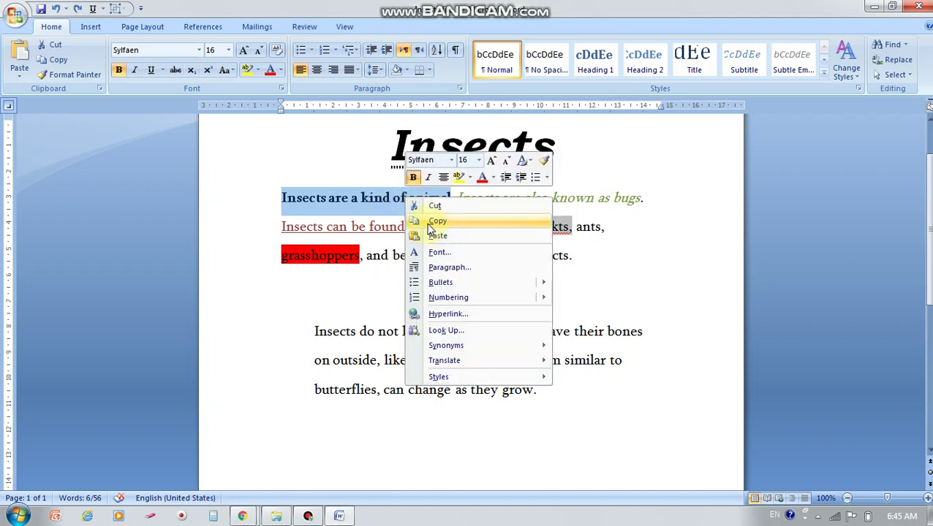
click(432, 222)
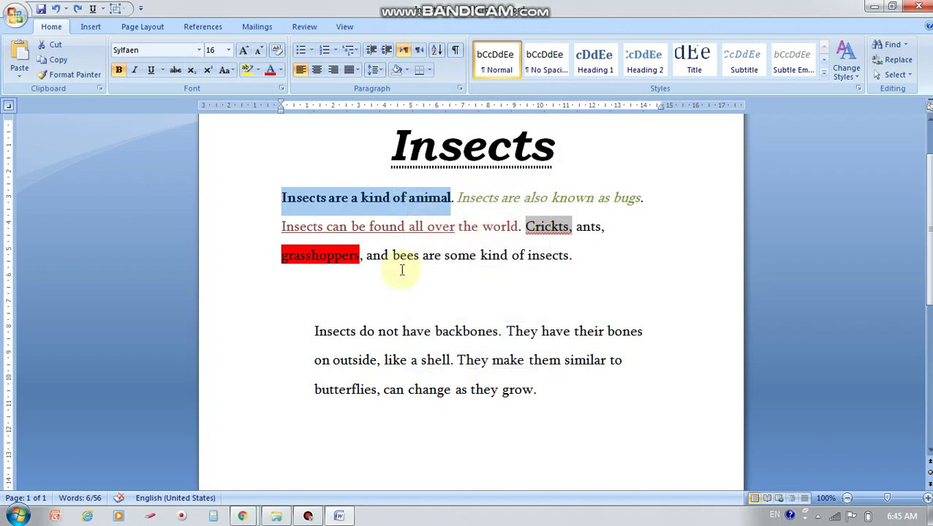
Paste the bold phrase on the empty line under "can change as they grow." and undo the paste.
click(309, 466)
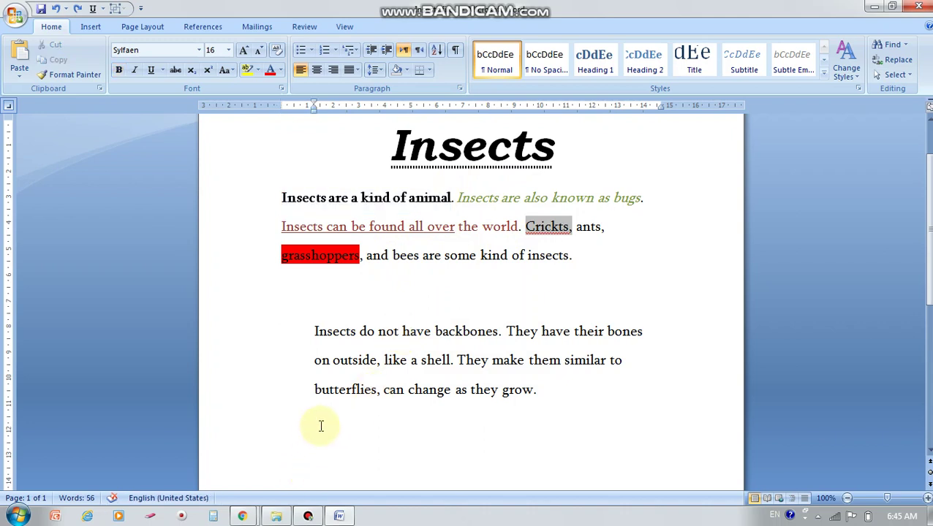
right_click(319, 426)
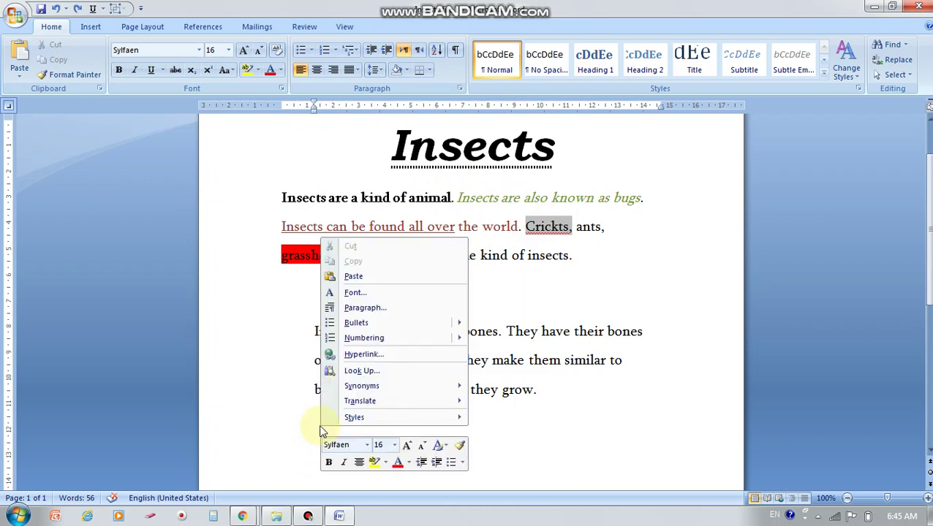
click(358, 278)
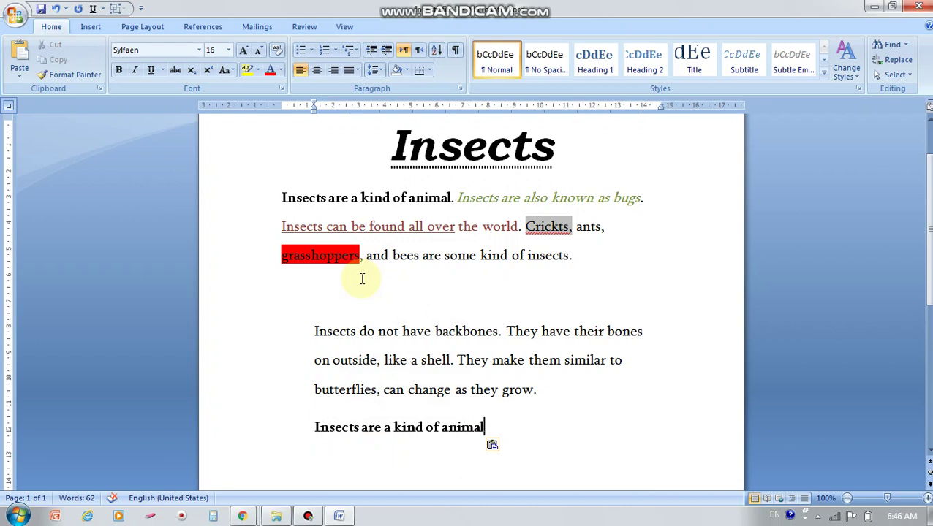
click(58, 10)
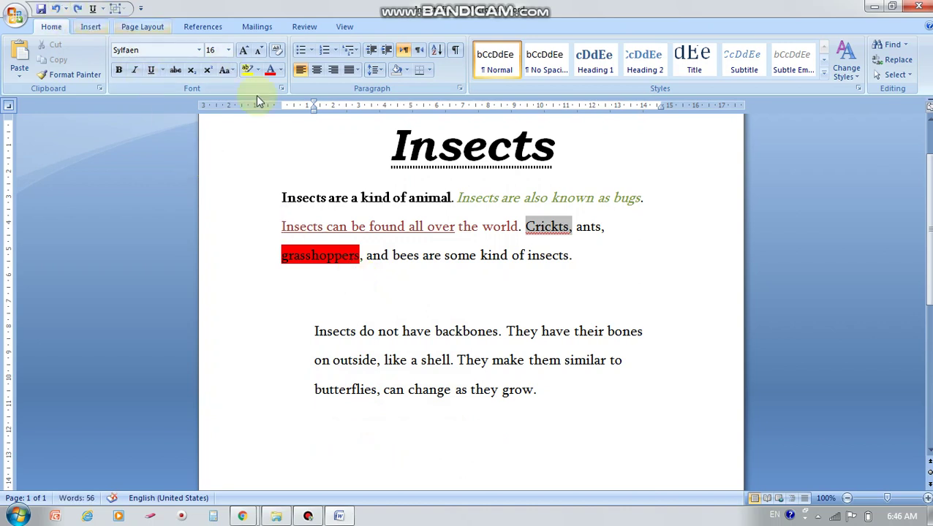
Select the bold phrase "Insects are a kind of animal" again and copy it to the clipboard.
drag(286, 196, 431, 203)
click(335, 196)
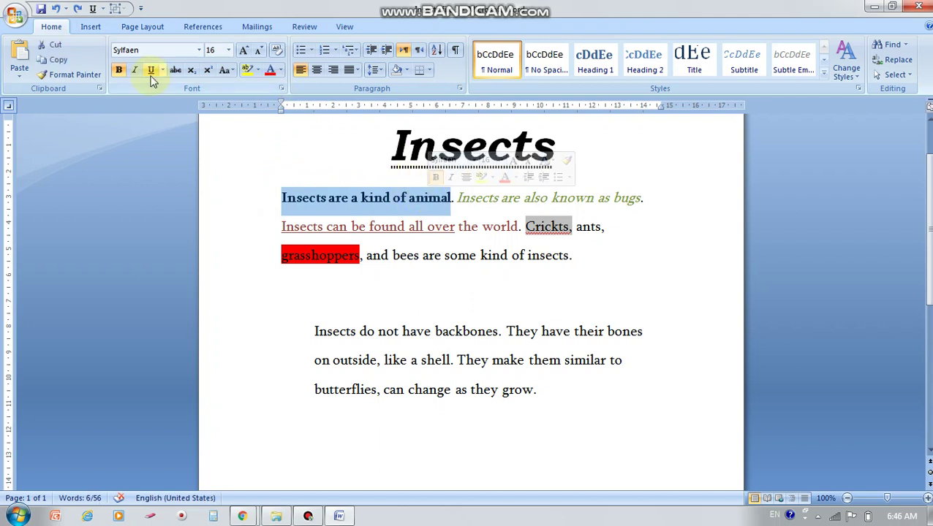
click(58, 63)
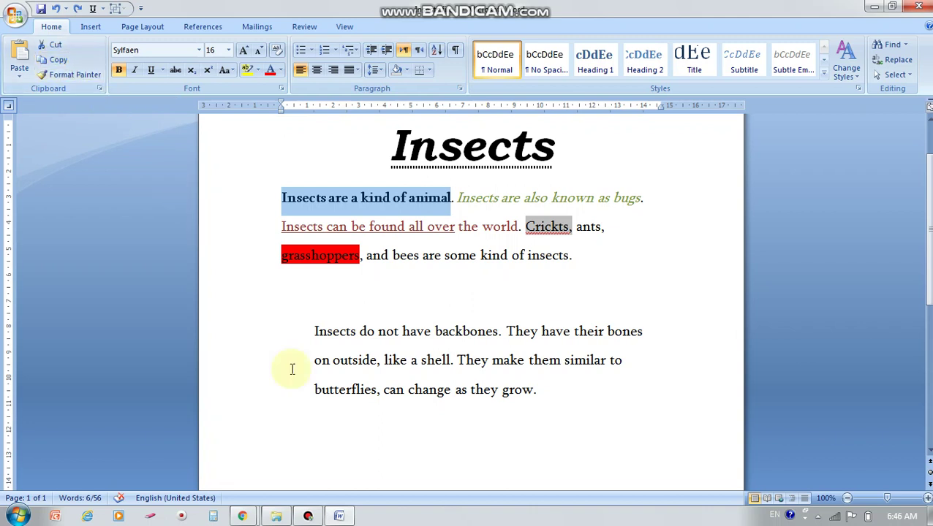
Paste the phrase from the clipboard on the empty line after the second paragraph, and undo that paste.
click(309, 440)
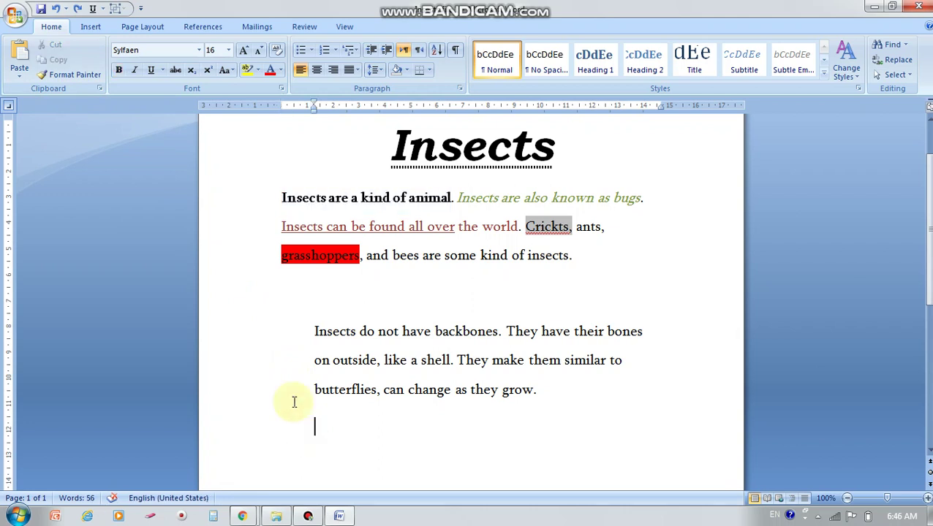
click(22, 51)
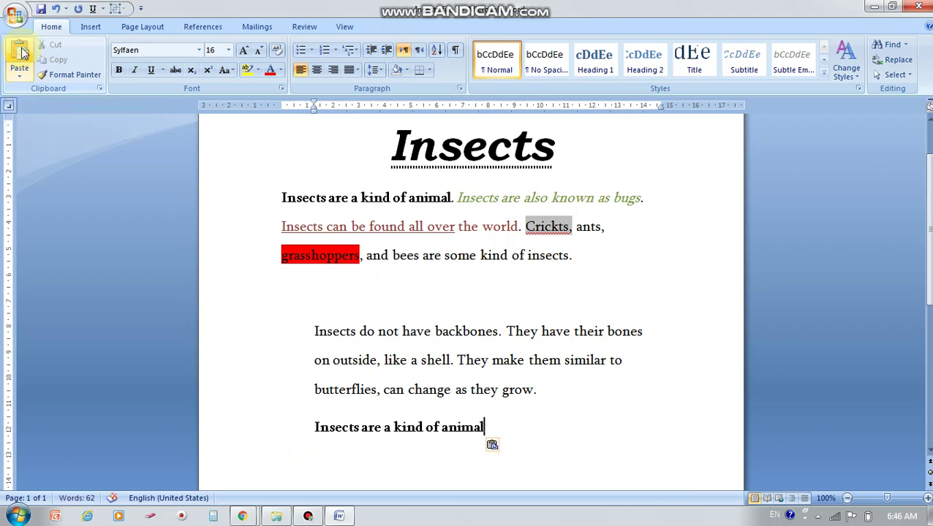
click(56, 9)
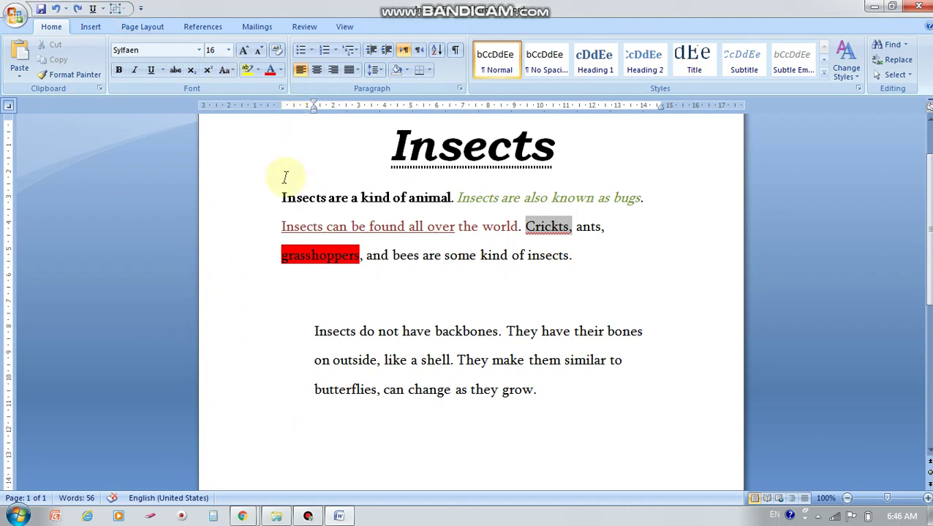
Copy the bold phrase "Insects are a kind of animal" and paste it on the empty line below "can change as they grow.".
drag(282, 197, 452, 198)
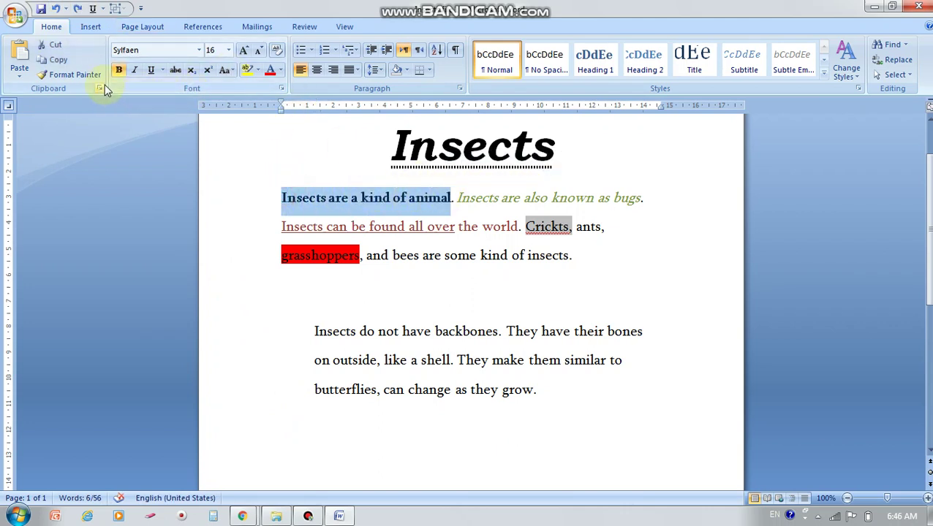
click(68, 56)
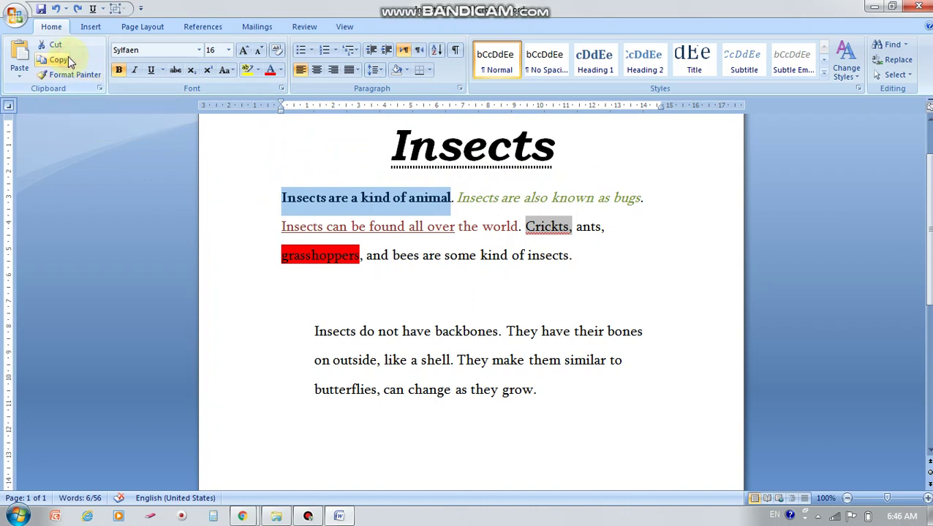
click(308, 433)
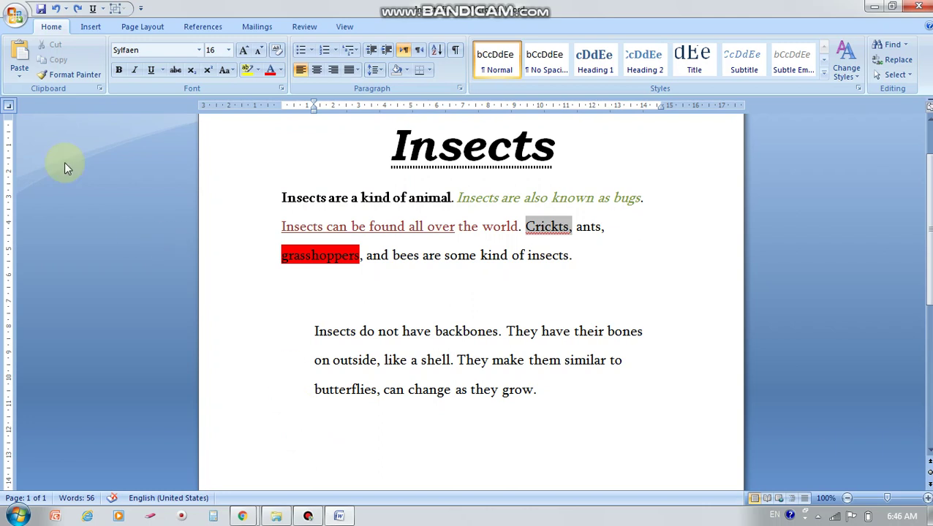
click(20, 51)
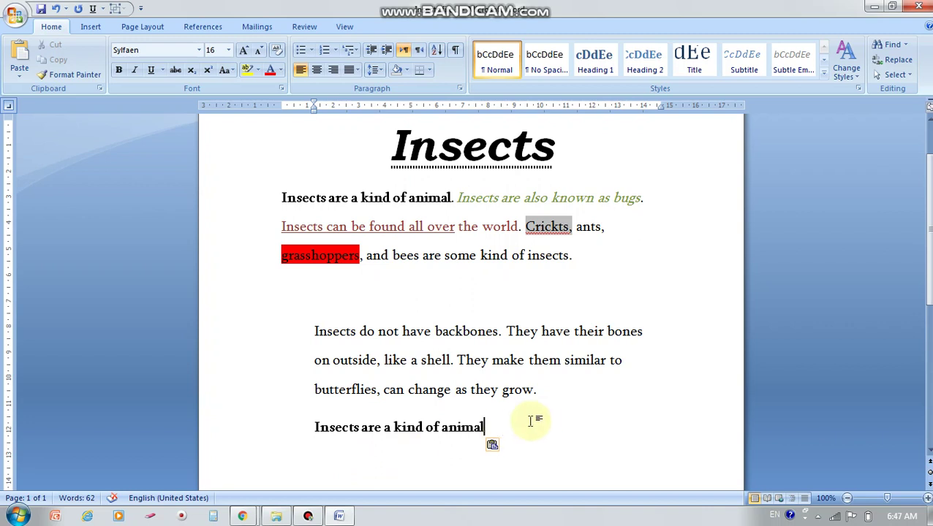
Cut the pasted bold phrase below the second paragraph and paste it on a new line after "some kind of insects.".
triple_click(500, 427)
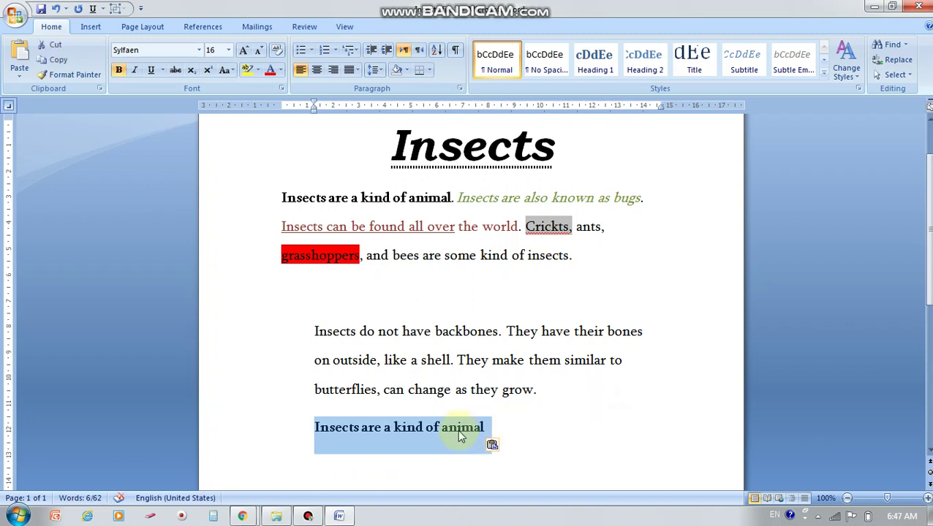
click(54, 45)
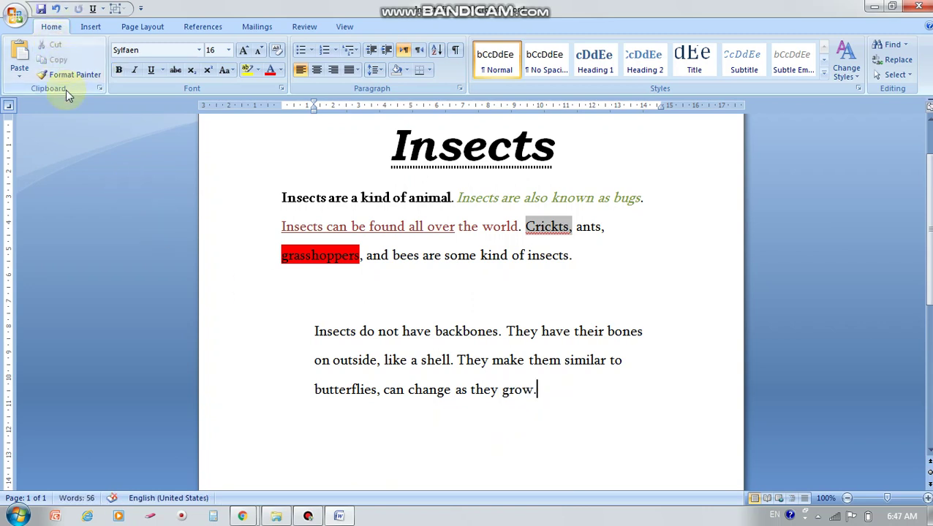
click(322, 276)
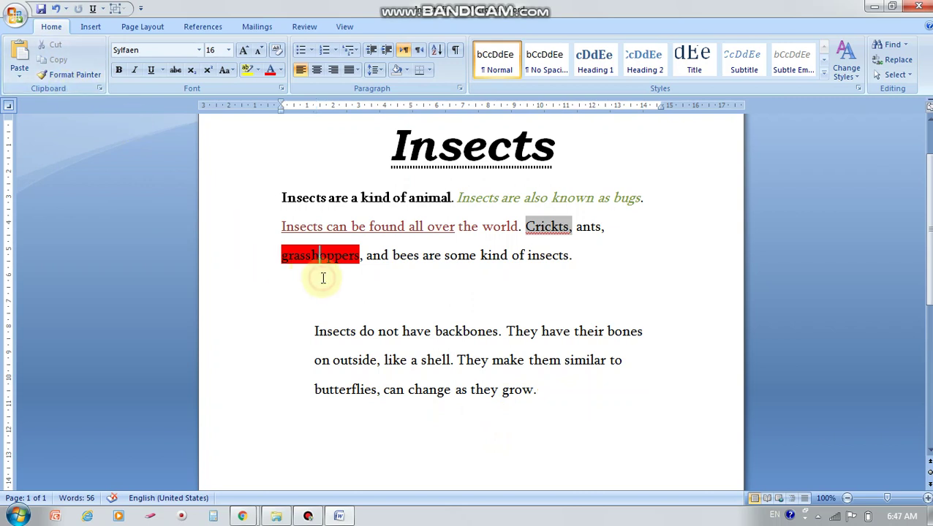
click(573, 258)
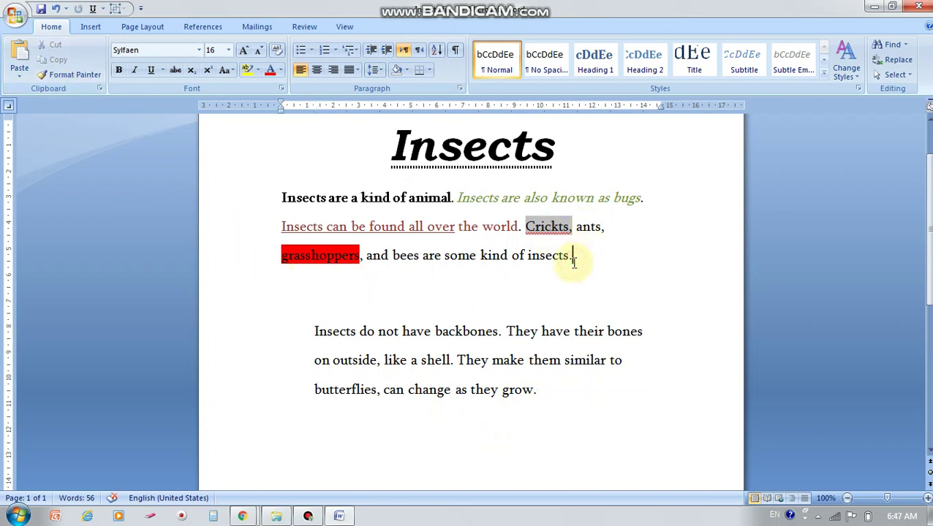
key(Return)
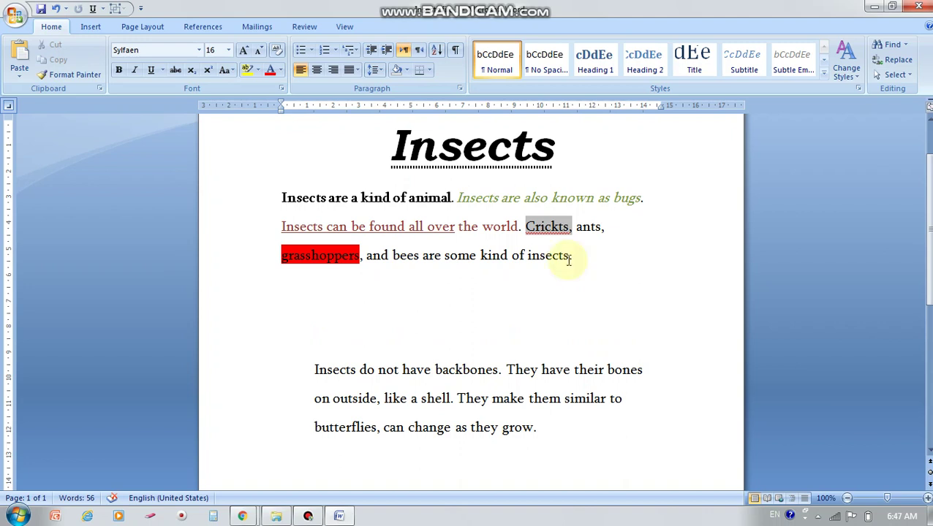
click(20, 63)
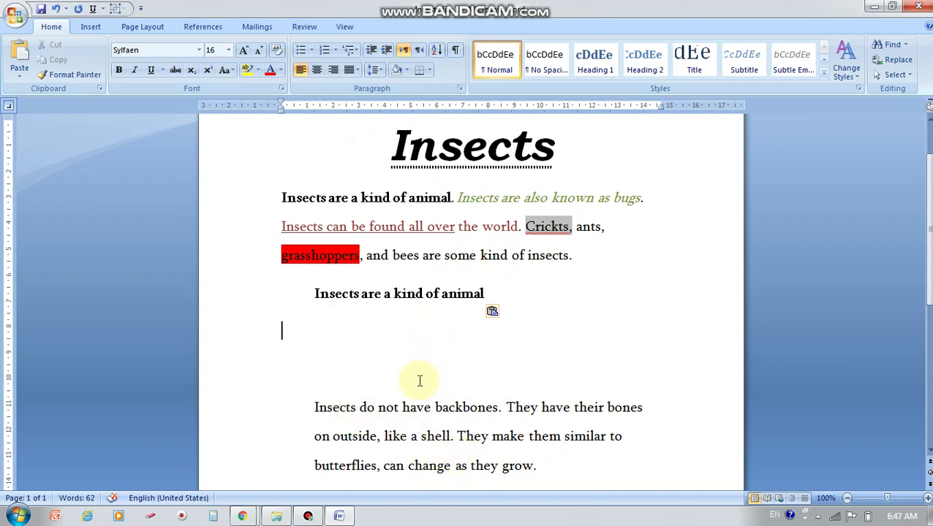
Undo the paste and the added line, and remove the empty line between the two paragraphs.
click(54, 10)
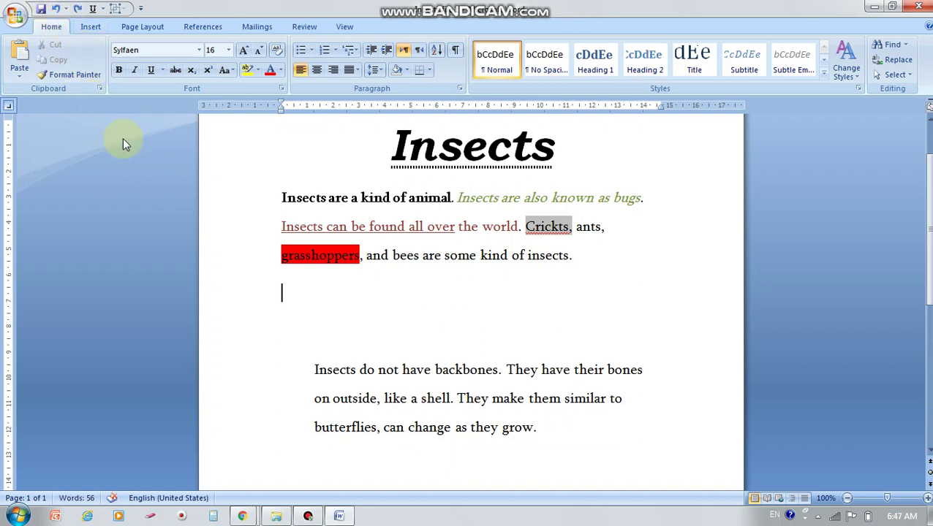
click(56, 10)
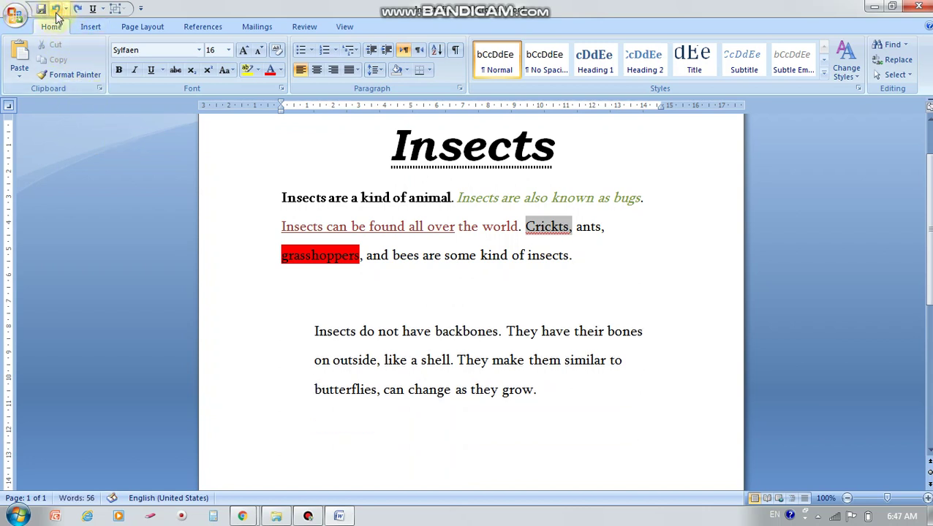
double_click(348, 297)
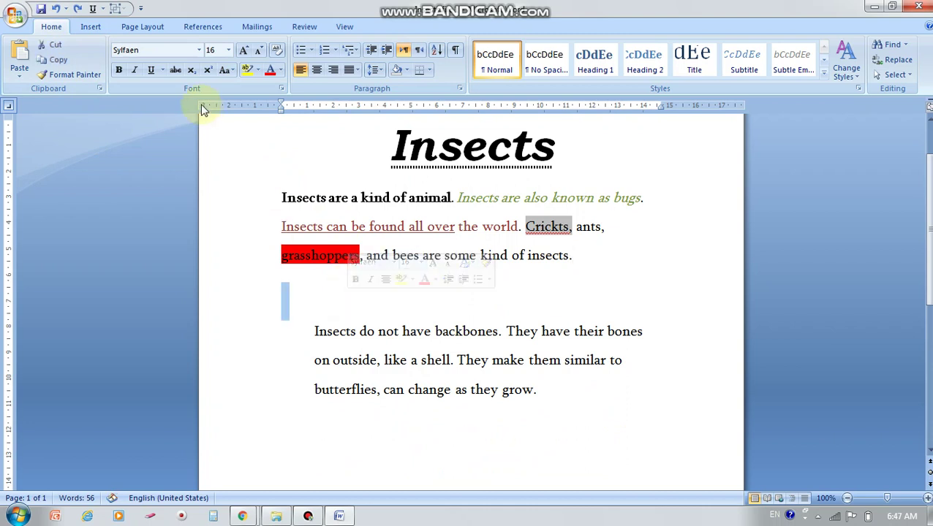
click(57, 10)
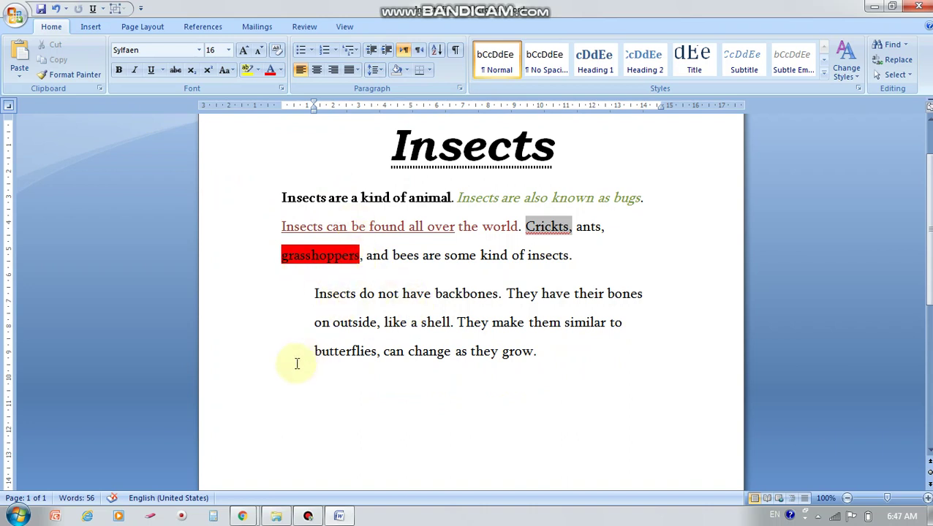
Cut "Insects are a kind of animal" from the first paragraph and paste it on the empty line below the second paragraph.
click(281, 198)
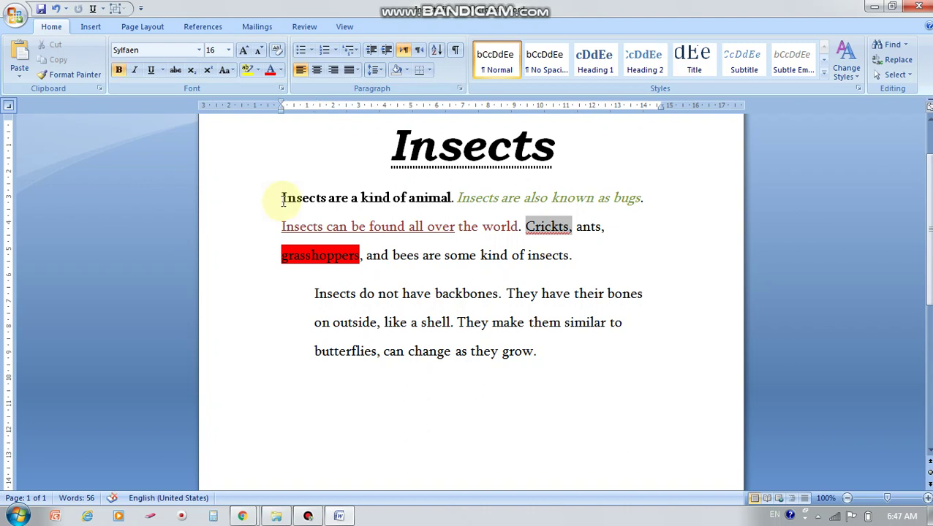
click(313, 401)
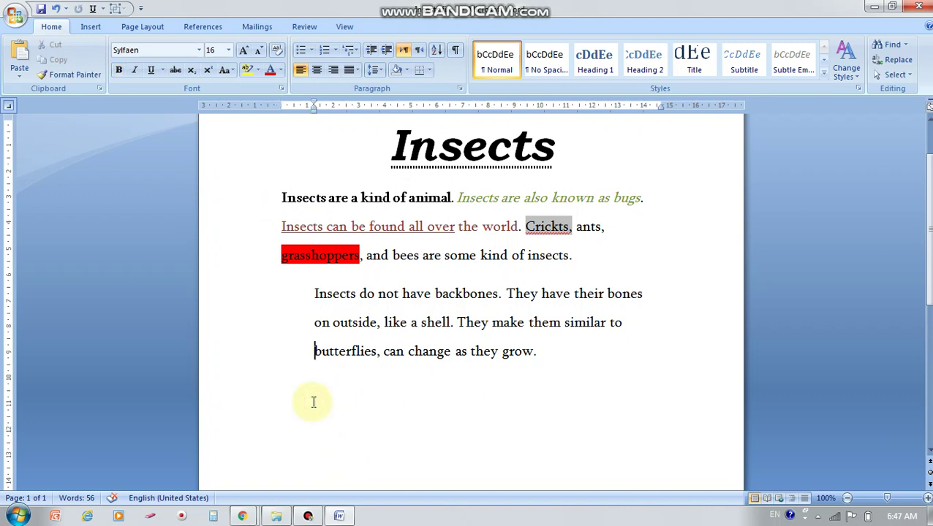
click(371, 389)
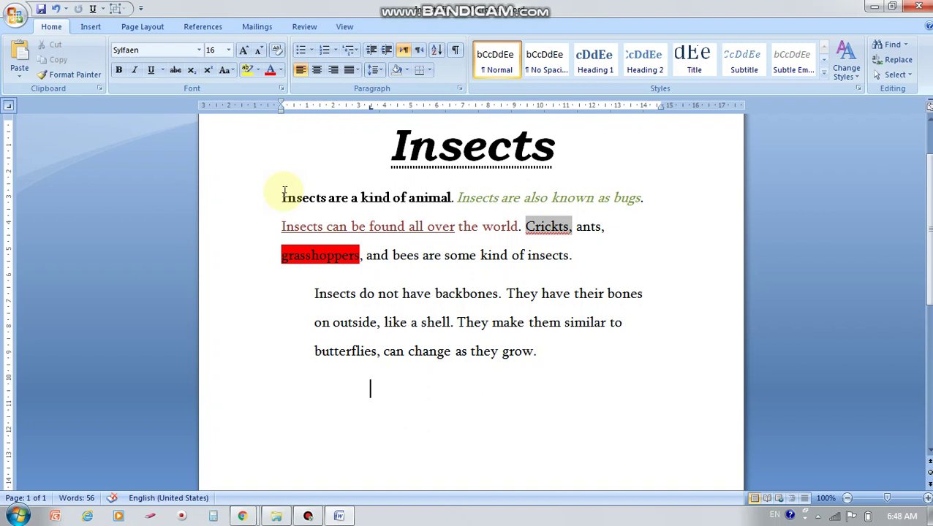
drag(284, 192, 447, 196)
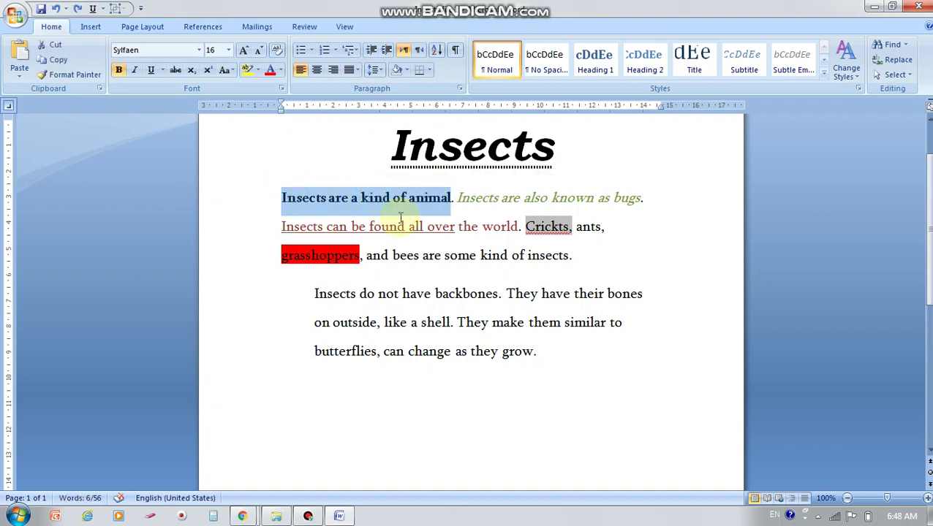
right_click(364, 203)
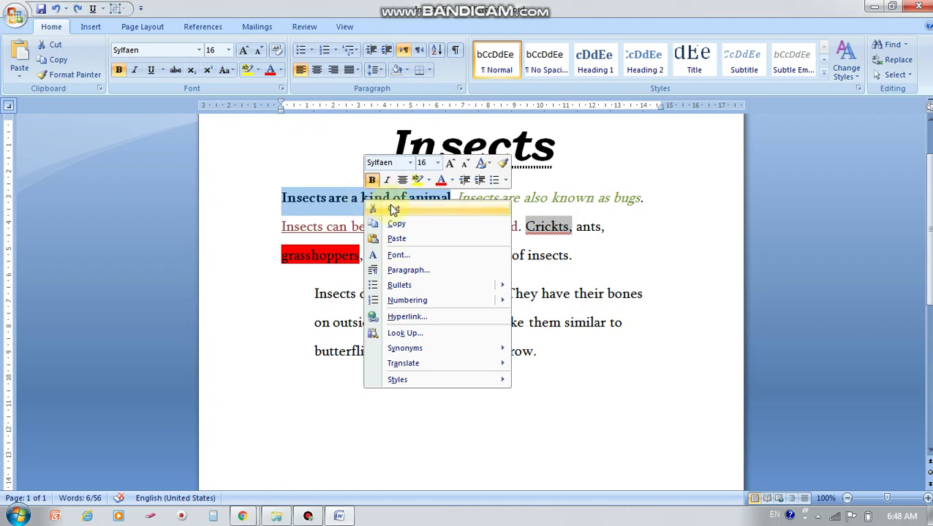
click(393, 209)
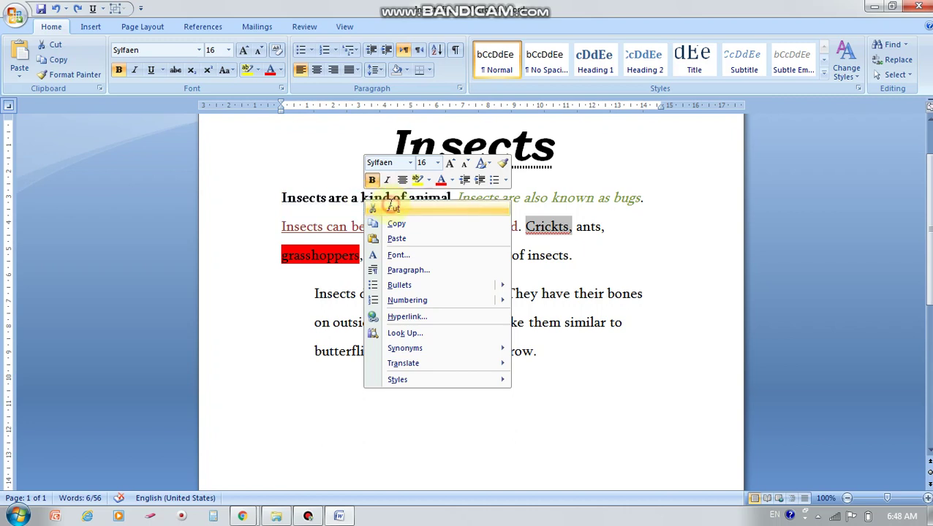
click(321, 410)
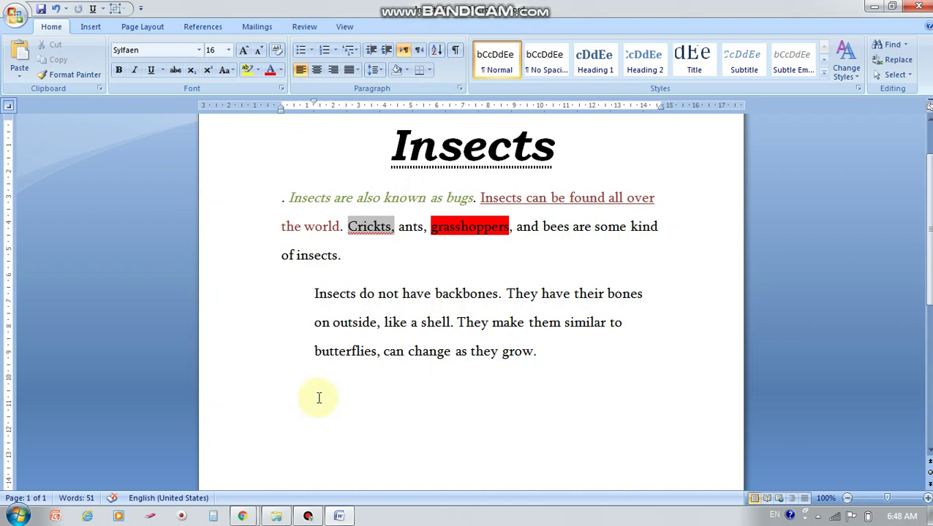
right_click(318, 397)
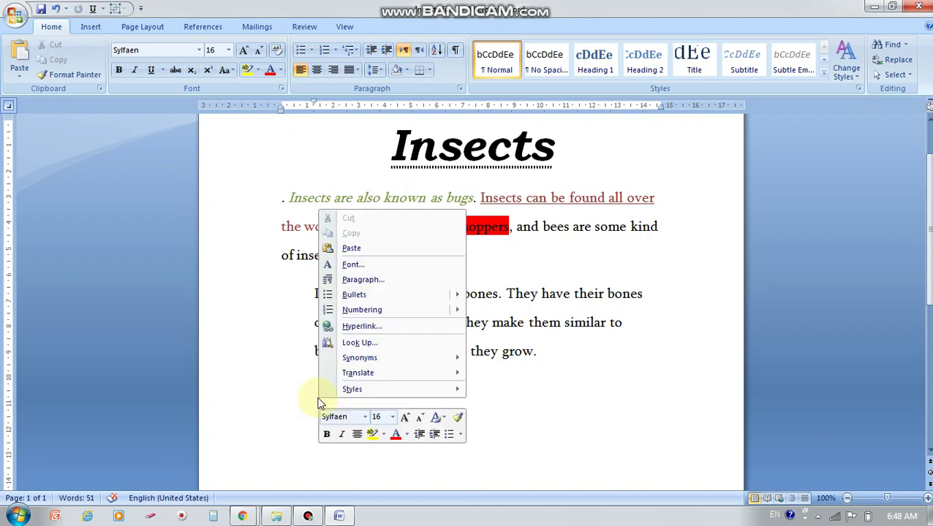
click(368, 248)
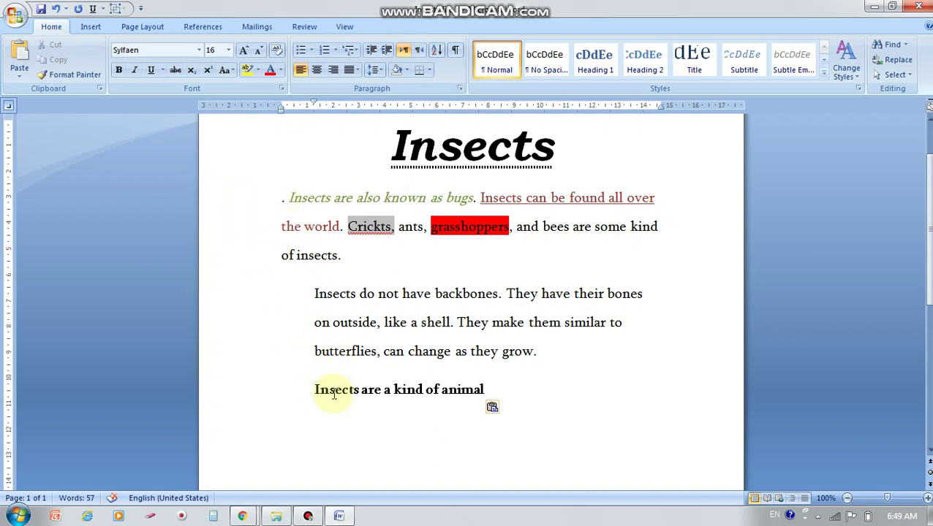
Undo the recent edits back to before the bold phrase below the second paragraph was cut.
click(55, 9)
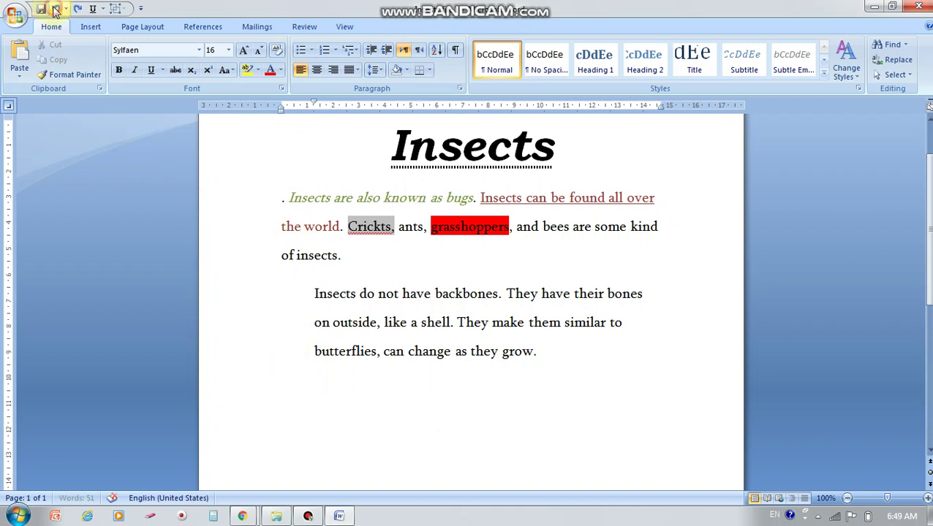
click(55, 9)
click(55, 9)
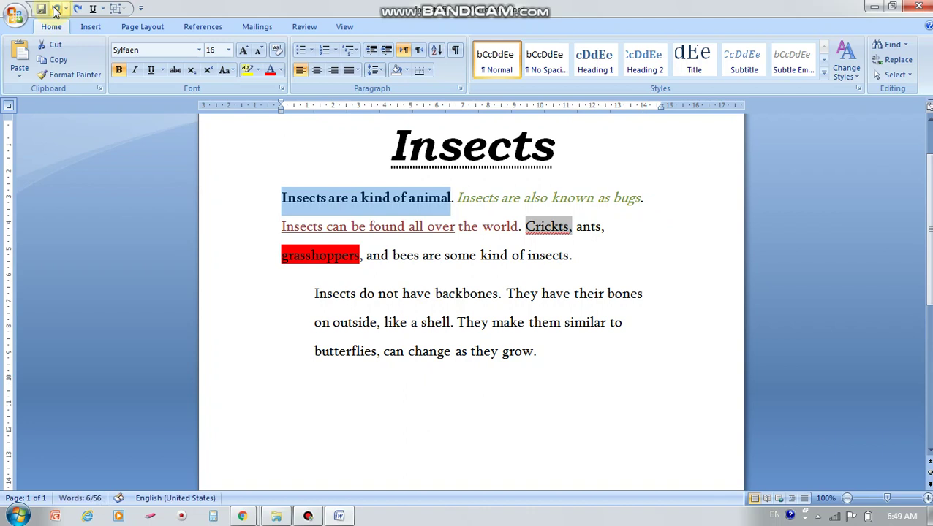
click(54, 8)
click(55, 9)
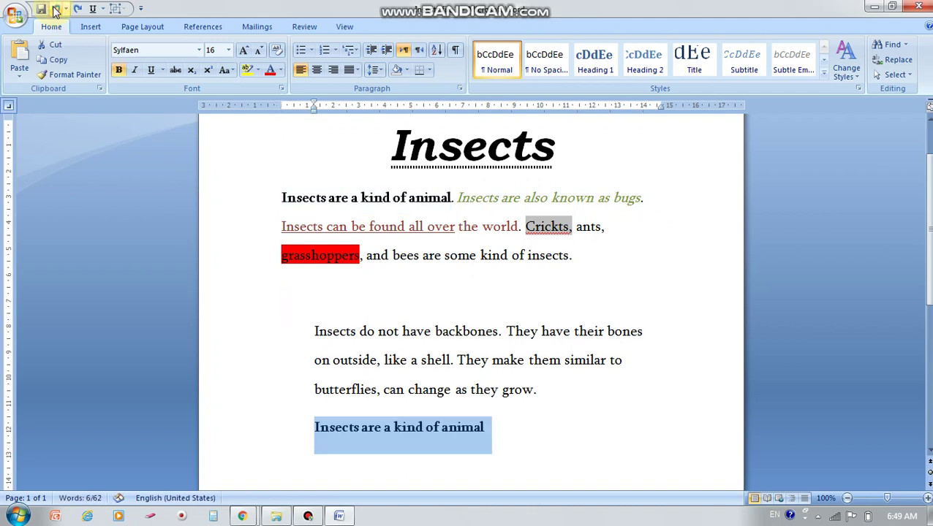
click(274, 204)
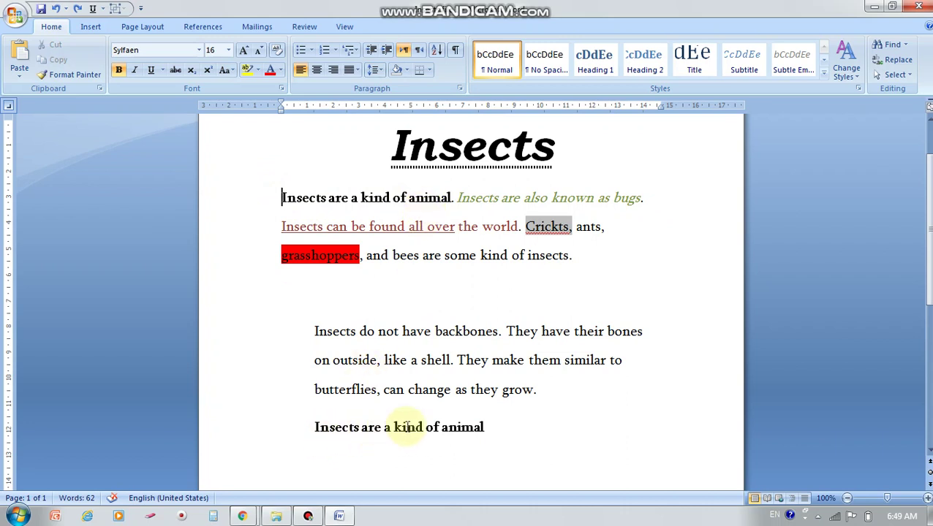
click(489, 430)
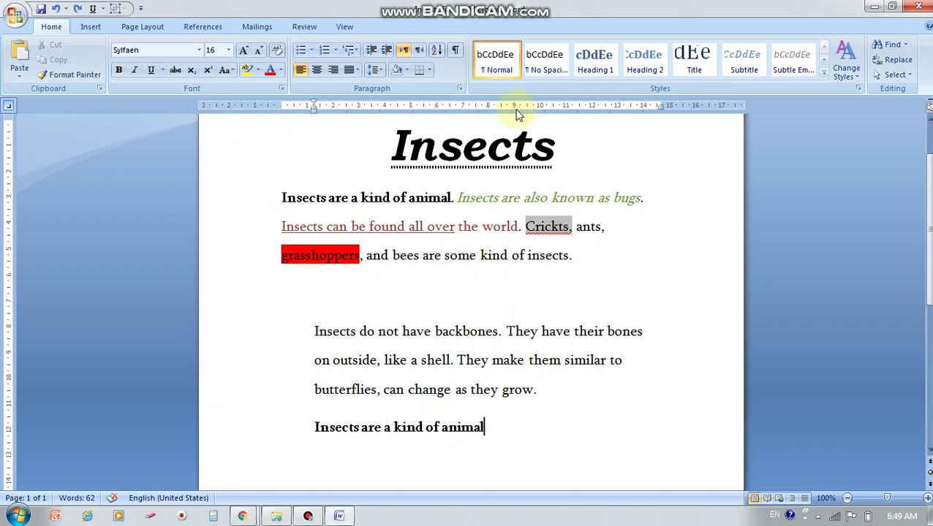
click(548, 393)
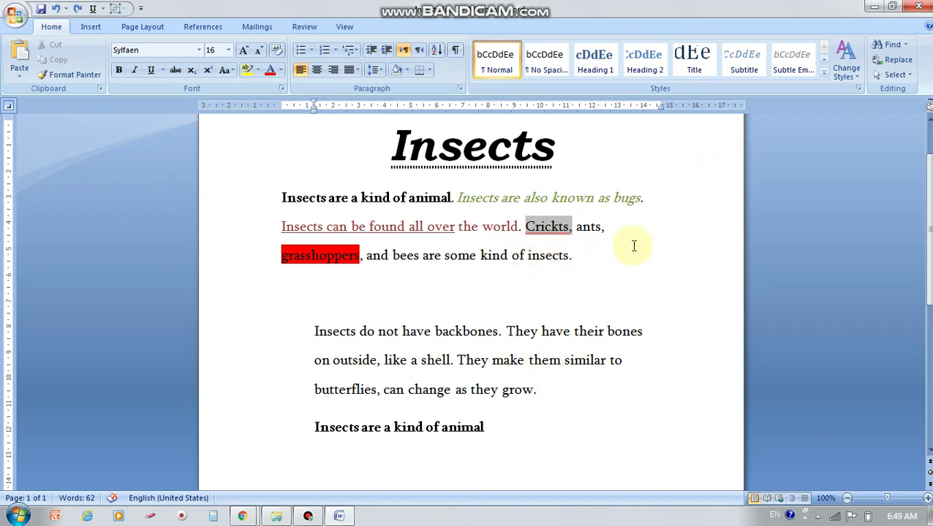
click(872, 6)
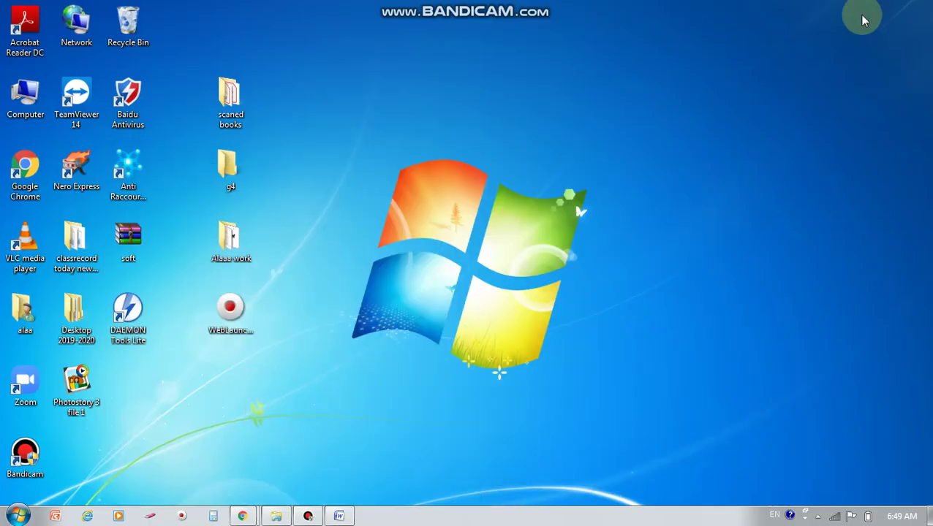
click(307, 516)
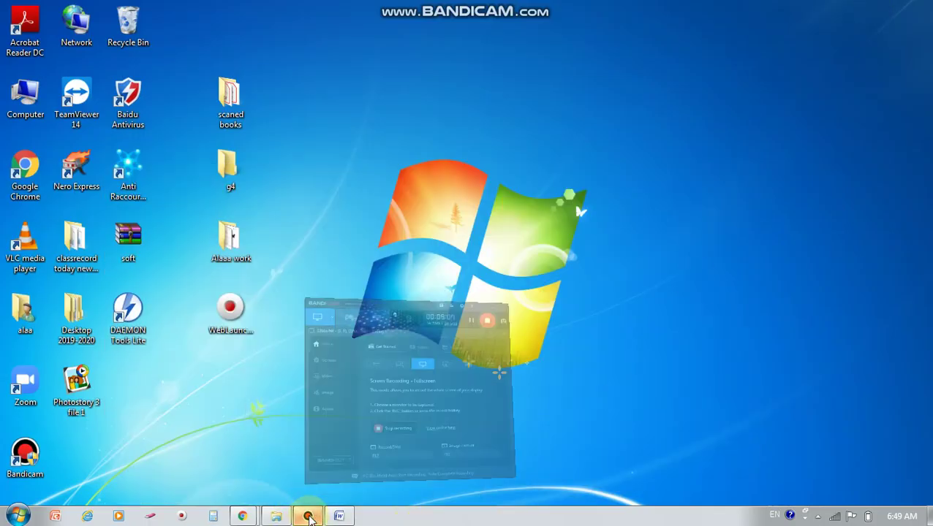